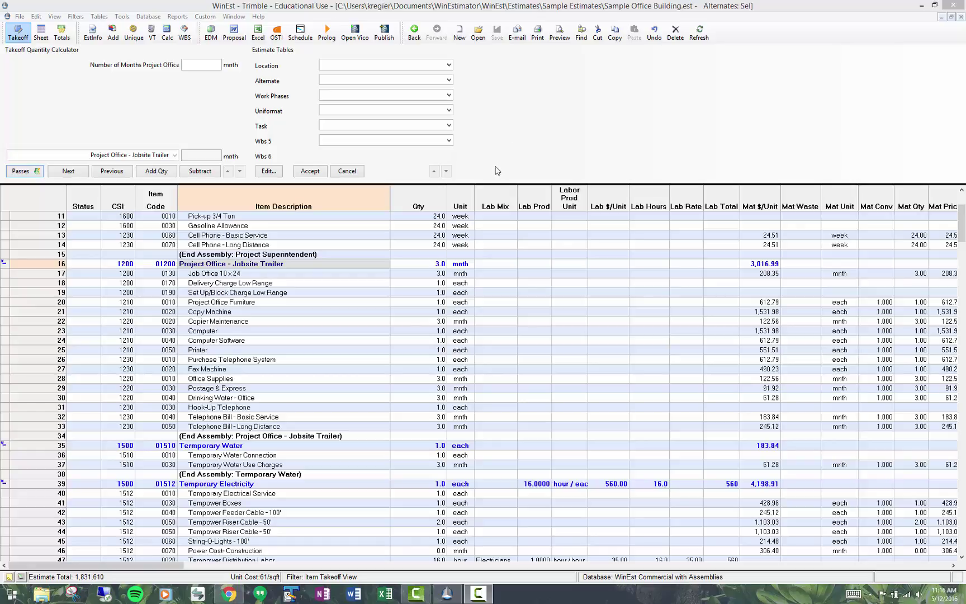
Select the Cell Phone - Basic Service takeoff line to load its calculator fields
{"action": "left_click", "coordinate": [271, 265]}
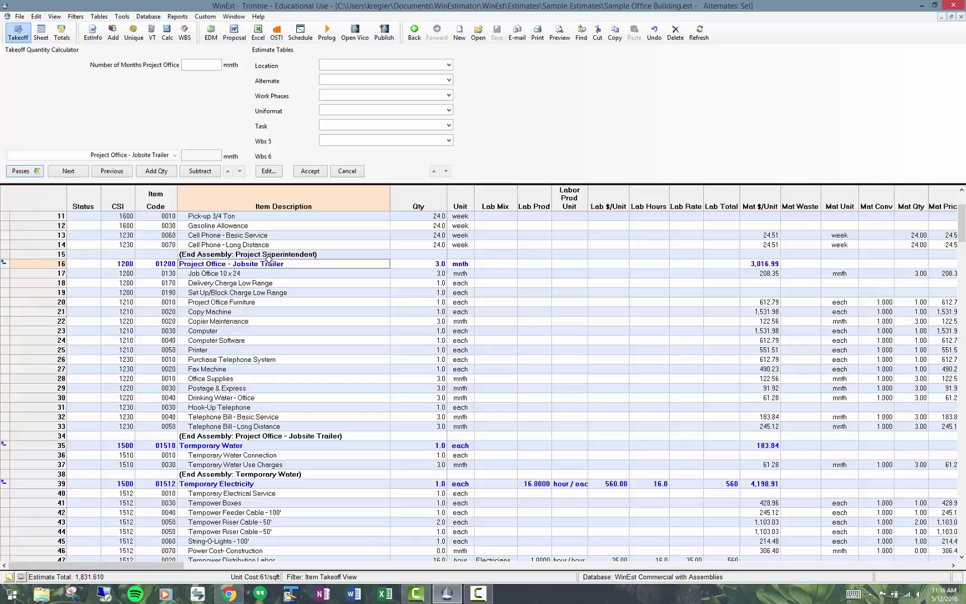
{"action": "left_click", "coordinate": [267, 235]}
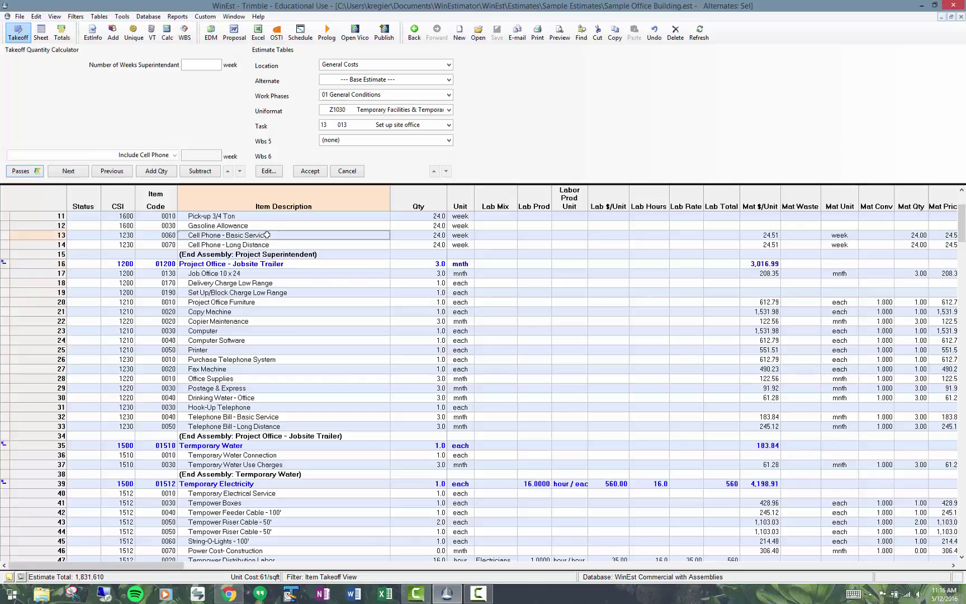
{"action": "left_click", "coordinate": [115, 34]}
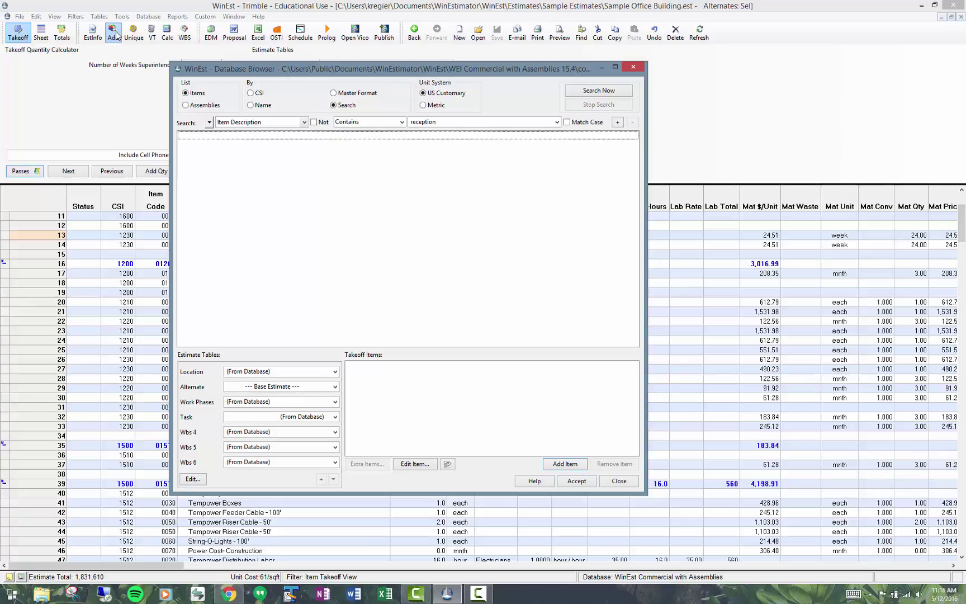
{"action": "left_click", "coordinate": [582, 92]}
{"action": "left_click", "coordinate": [635, 68]}
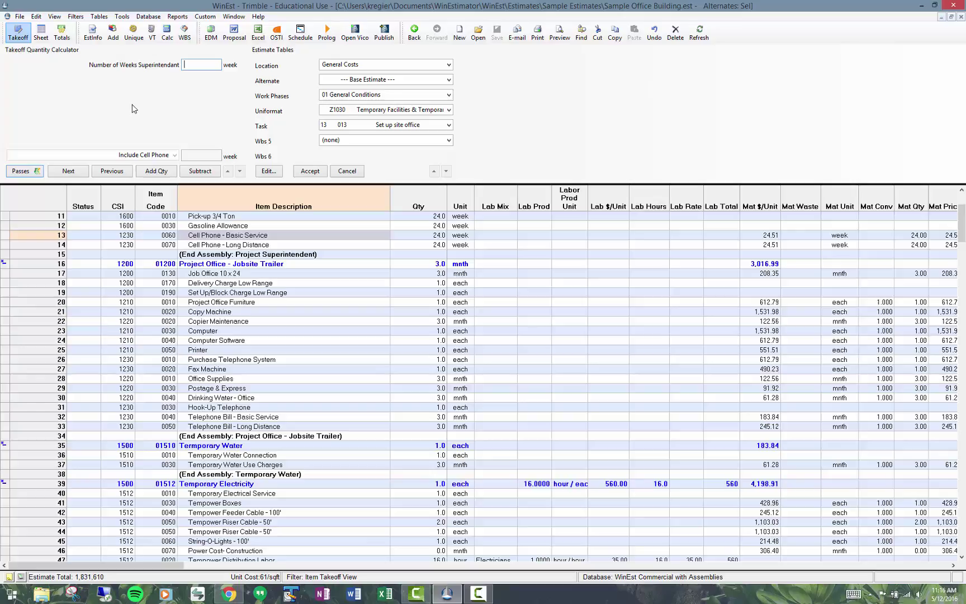
Create a unique item described 'Materials' and enter its material price of 1000
{"action": "left_click", "coordinate": [132, 34]}
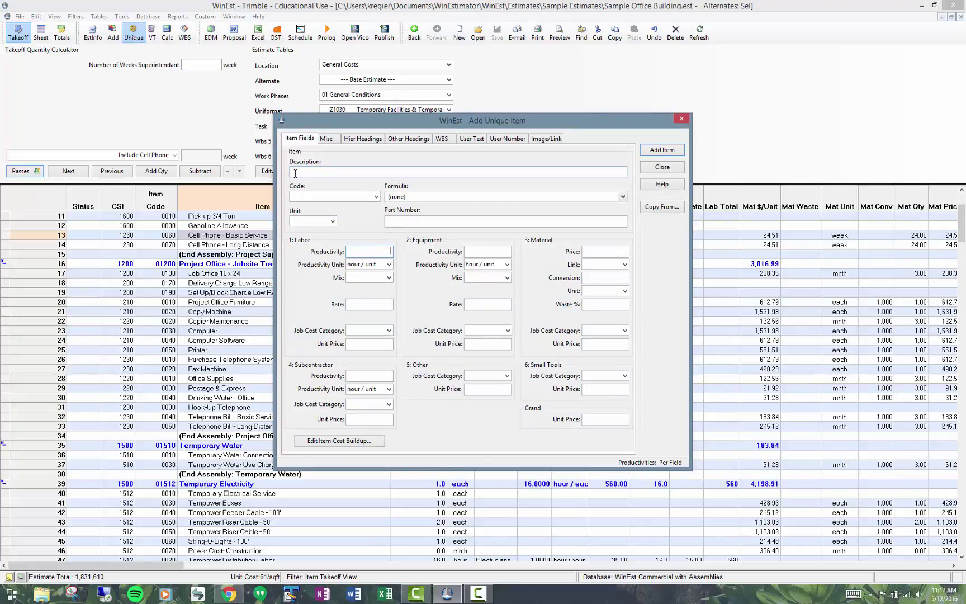
{"action": "left_click", "coordinate": [295, 173]}
{"action": "type", "text": "Materials"}
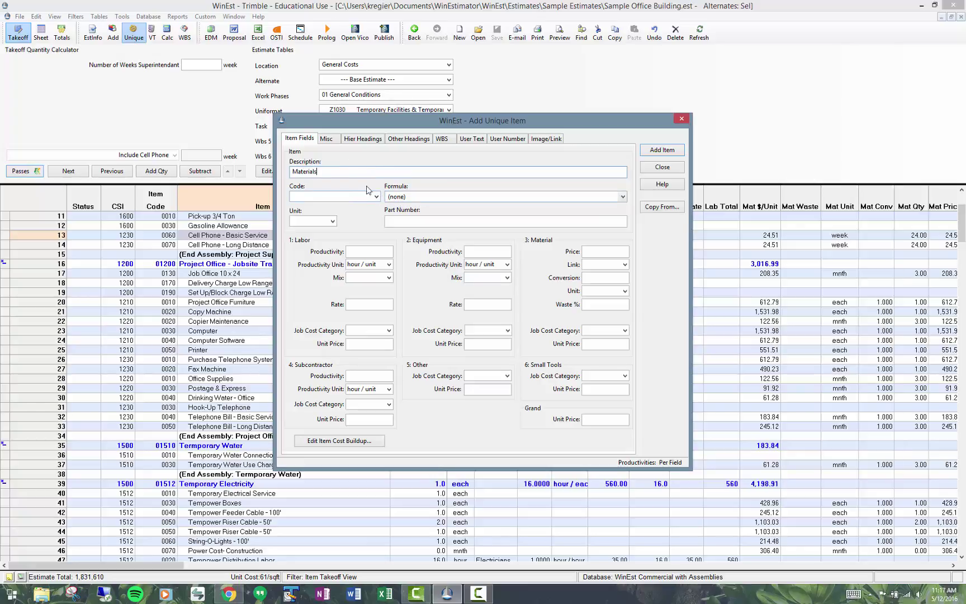
{"action": "left_click", "coordinate": [335, 140]}
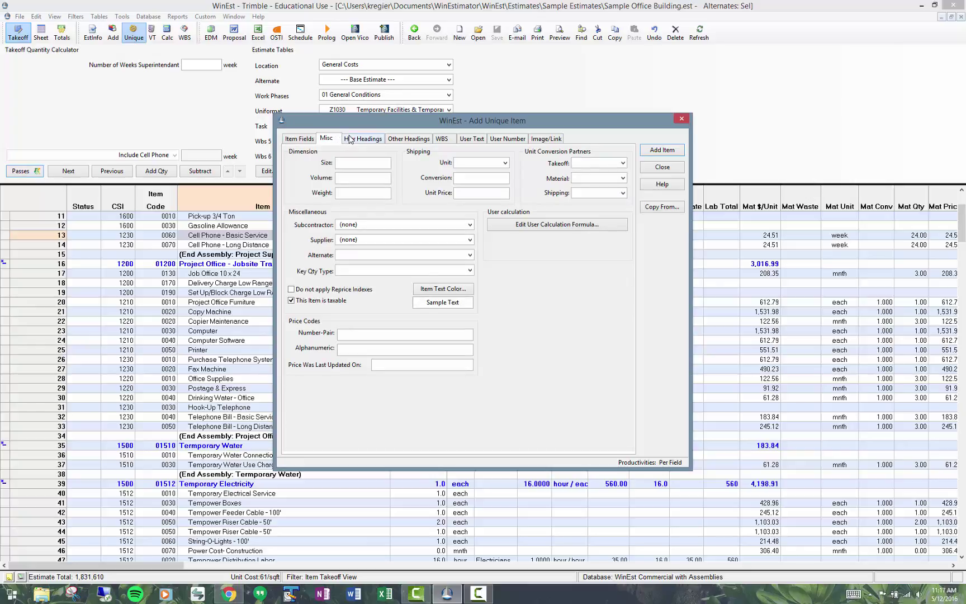
{"action": "left_click", "coordinate": [315, 141]}
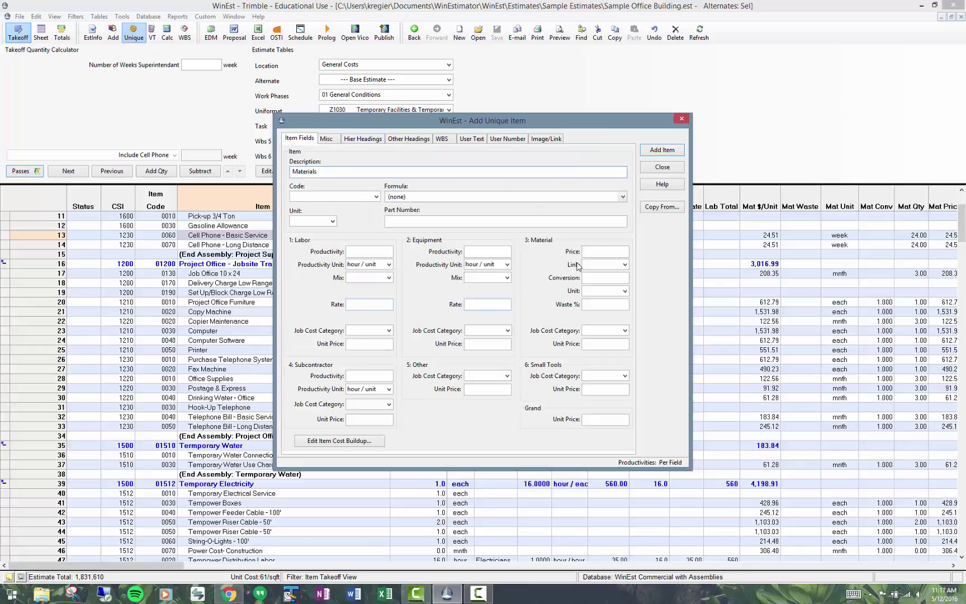
{"action": "left_click", "coordinate": [589, 250]}
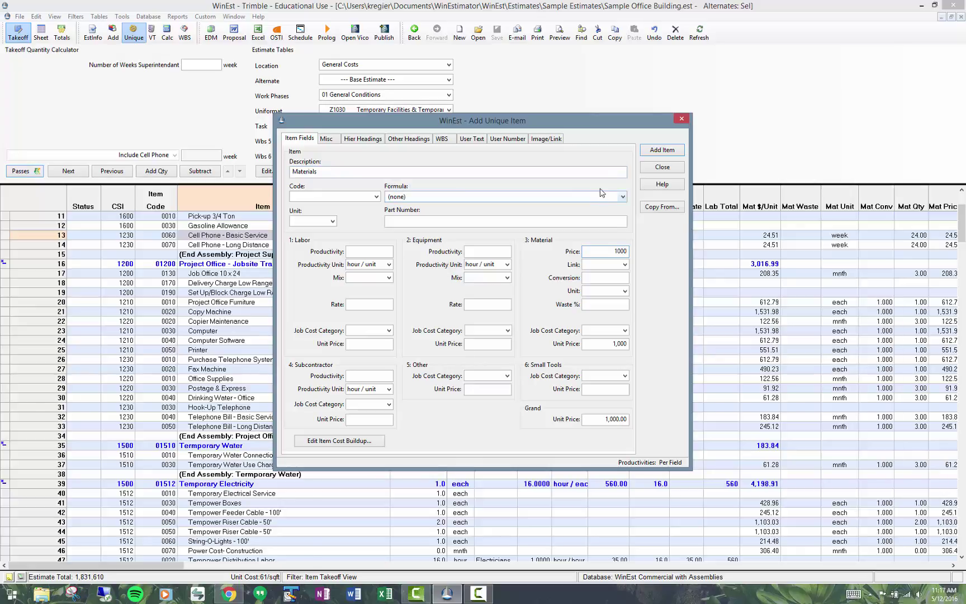
Add the Materials item to the estimate with a quantity of 1
{"action": "left_click", "coordinate": [662, 151]}
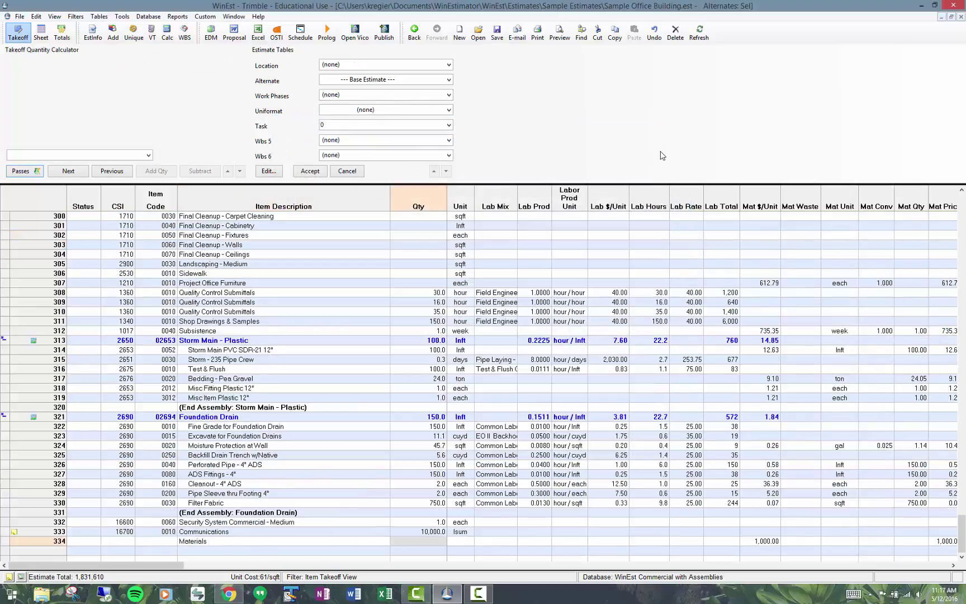
{"action": "left_click", "coordinate": [428, 540]}
{"action": "type", "text": "1"}
{"action": "key", "text": "Return"}
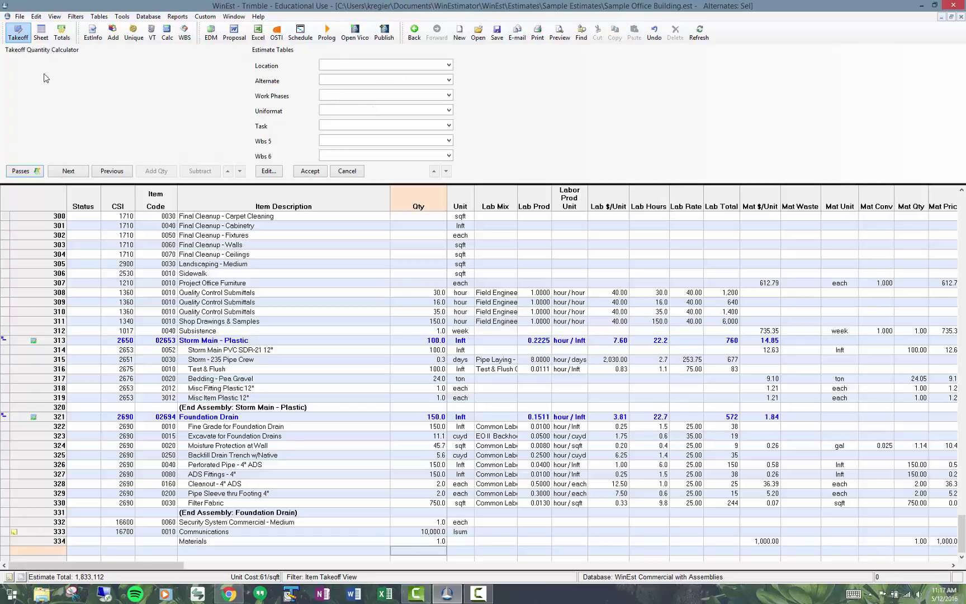
Show the estimate sheet by '95 Div Details and review the Materials line under Unassigned
{"action": "left_click", "coordinate": [40, 35]}
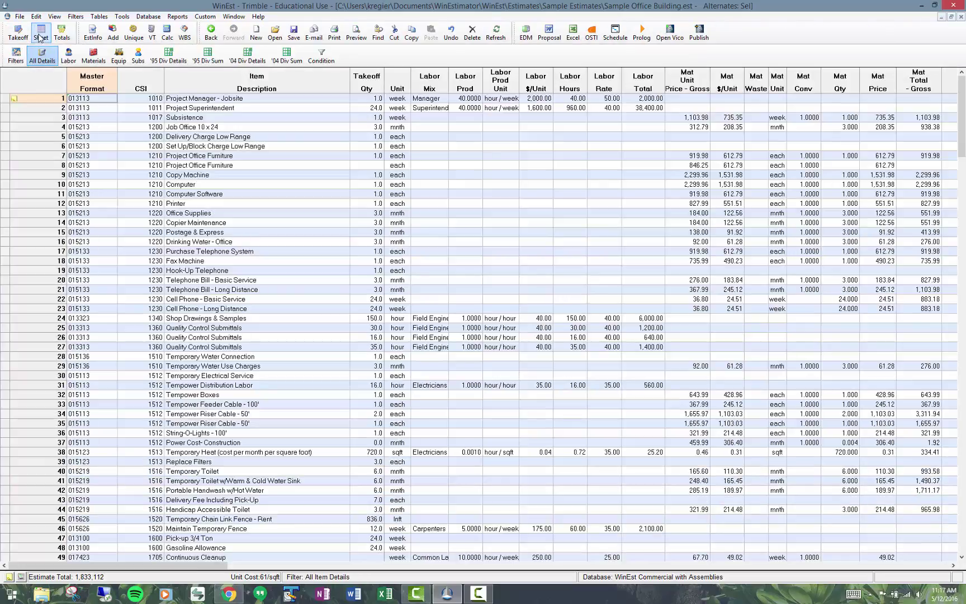
{"action": "left_click", "coordinate": [168, 56]}
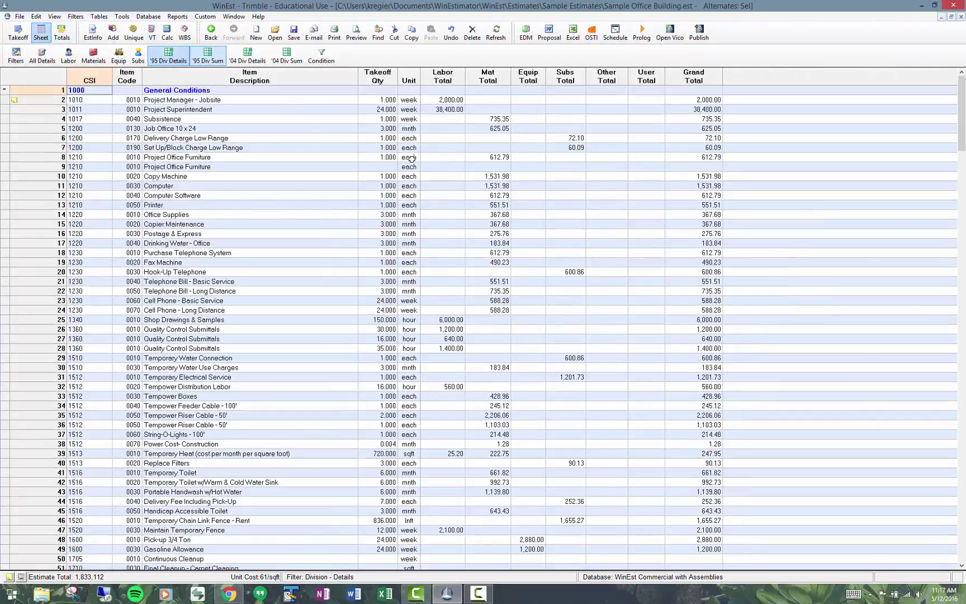
{"action": "left_click_drag", "start_coordinate": [961, 124], "coordinate": [963, 545]}
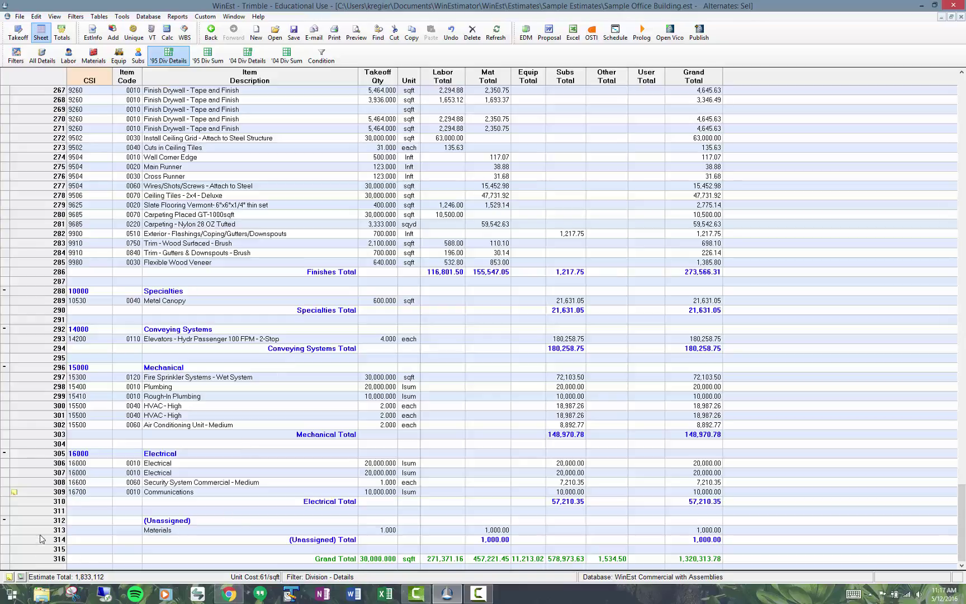
{"action": "left_click", "coordinate": [42, 530]}
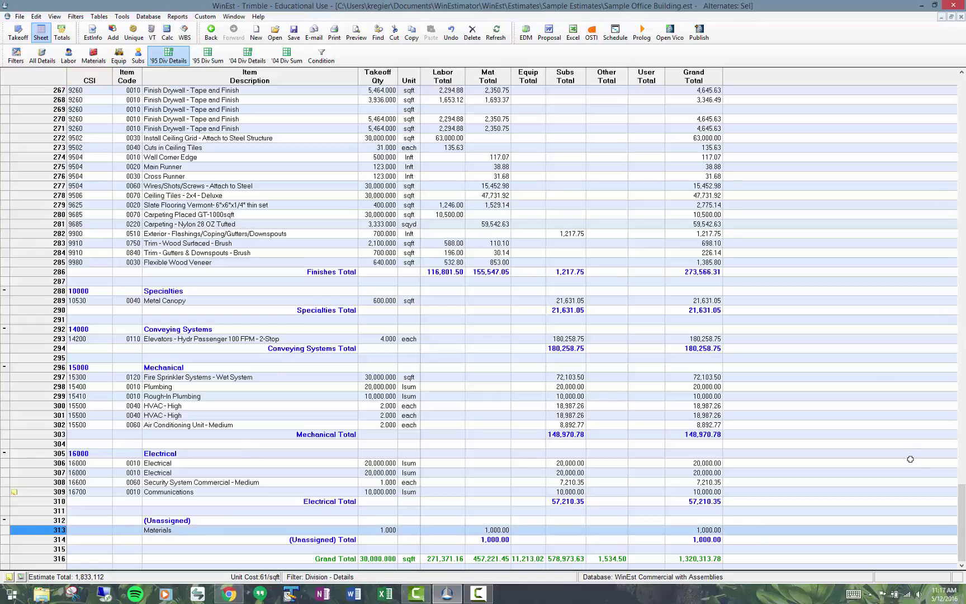
{"action": "left_click_drag", "start_coordinate": [962, 528], "coordinate": [961, 117]}
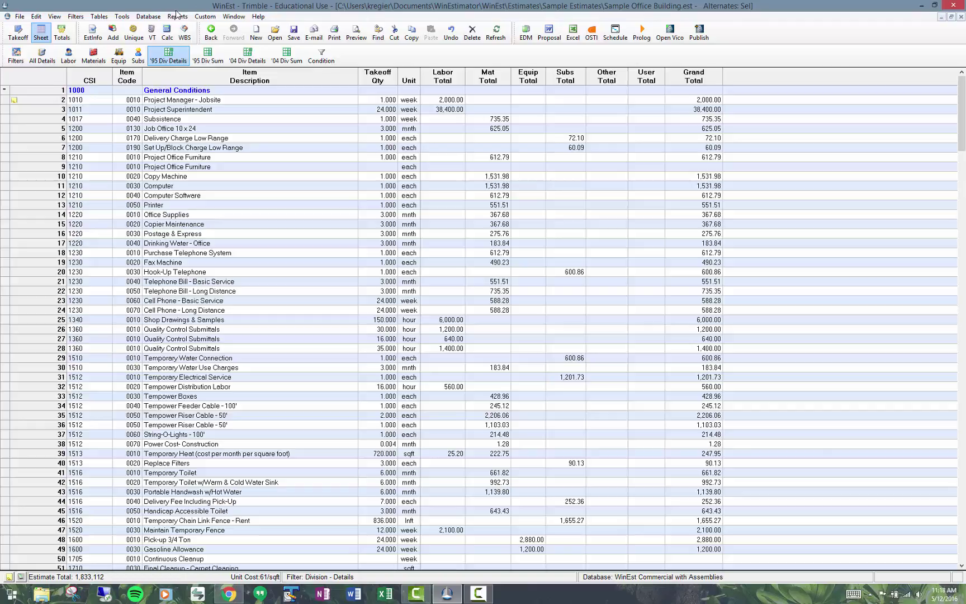
Base a new unique item on the lump-sum item 0010 in CSI 12300 Manufactured Casework
{"action": "left_click", "coordinate": [132, 36]}
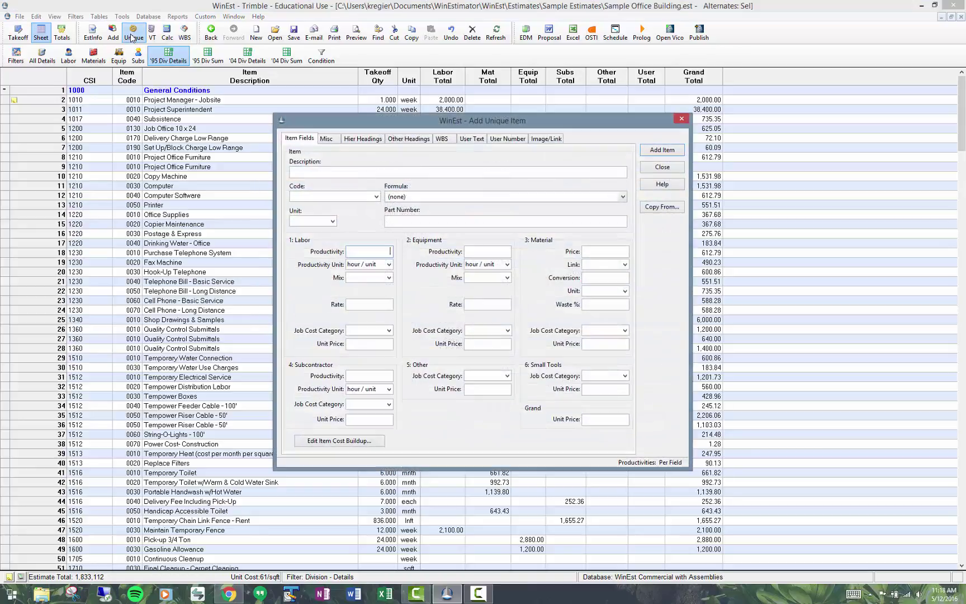
{"action": "left_click", "coordinate": [669, 209]}
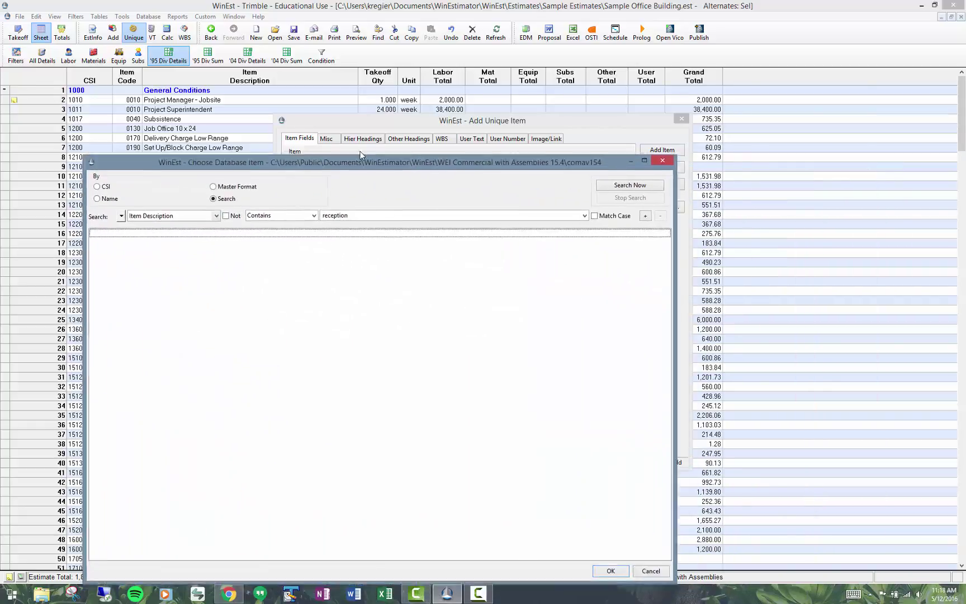
{"action": "left_click_drag", "start_coordinate": [365, 163], "coordinate": [467, 77]}
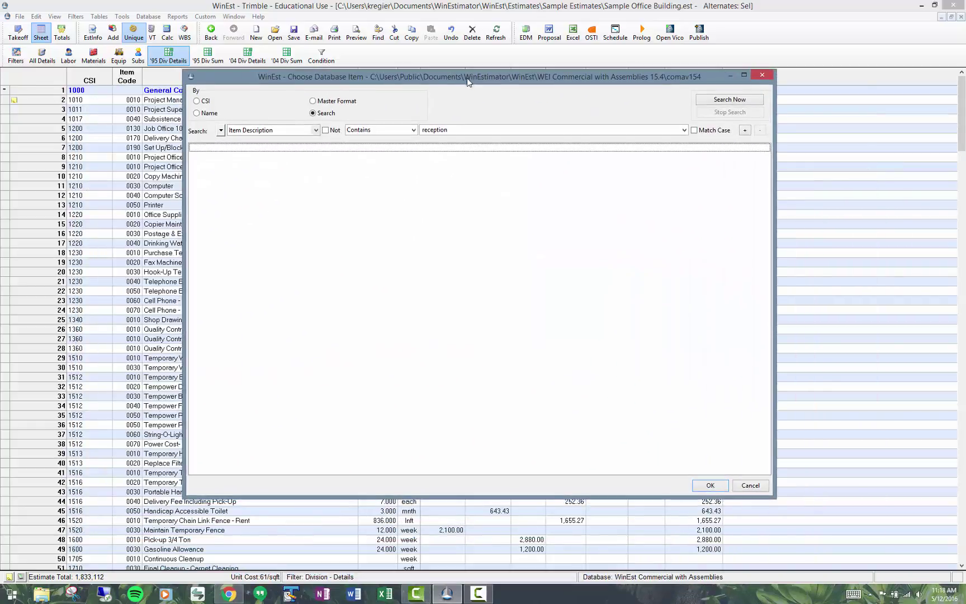
{"action": "left_click", "coordinate": [198, 101]}
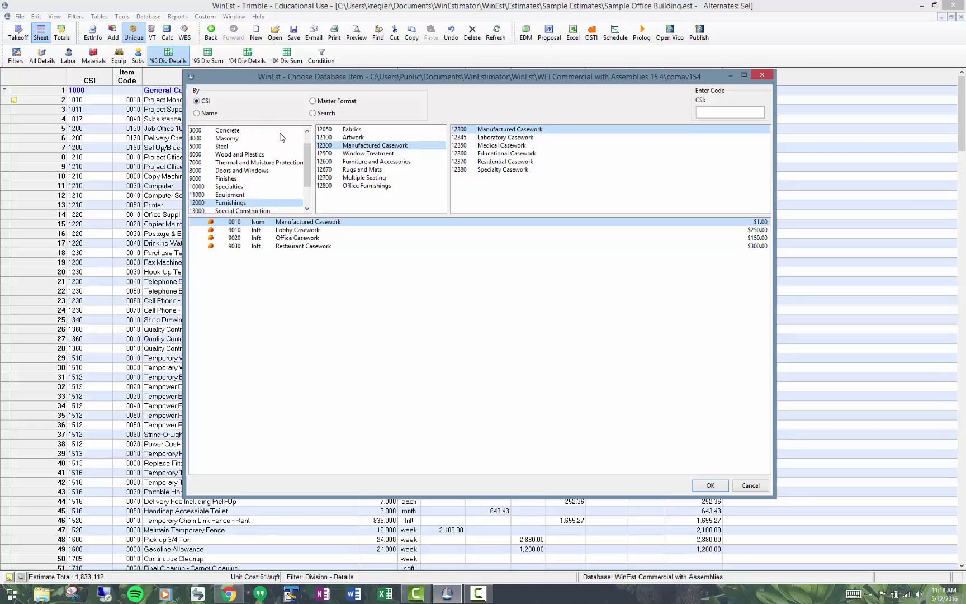
{"action": "left_click", "coordinate": [488, 132]}
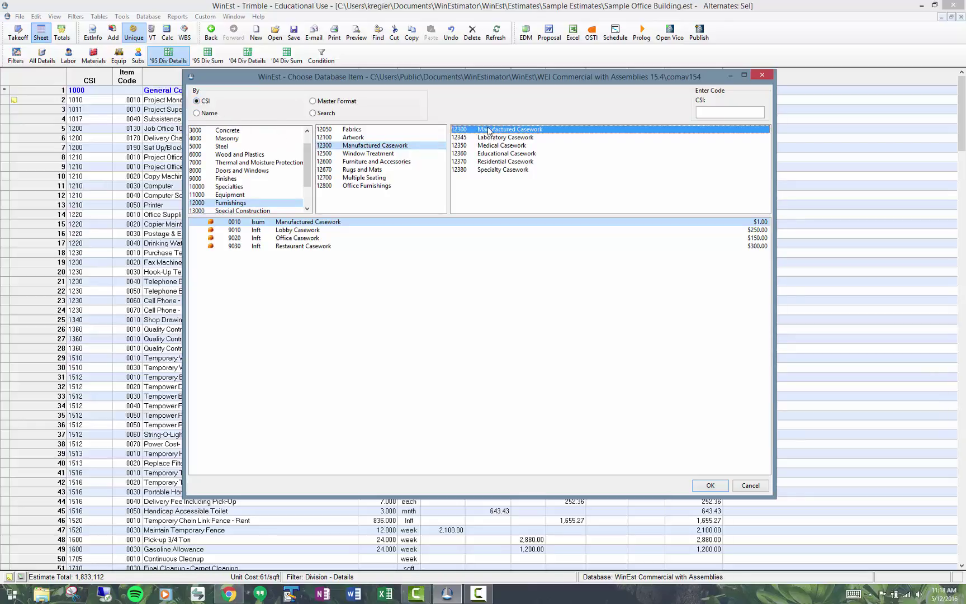
{"action": "left_click", "coordinate": [366, 223]}
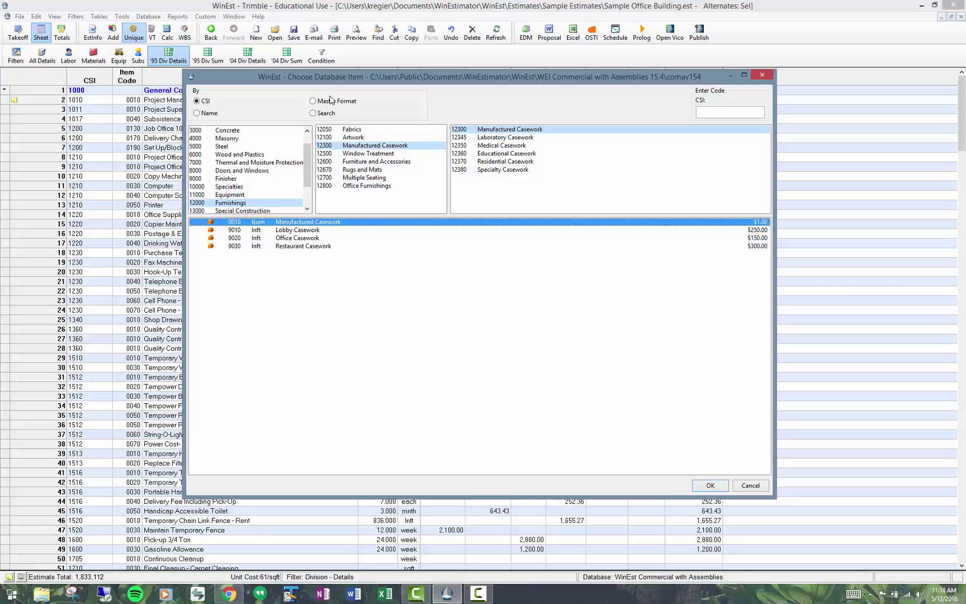
{"action": "left_click", "coordinate": [313, 101]}
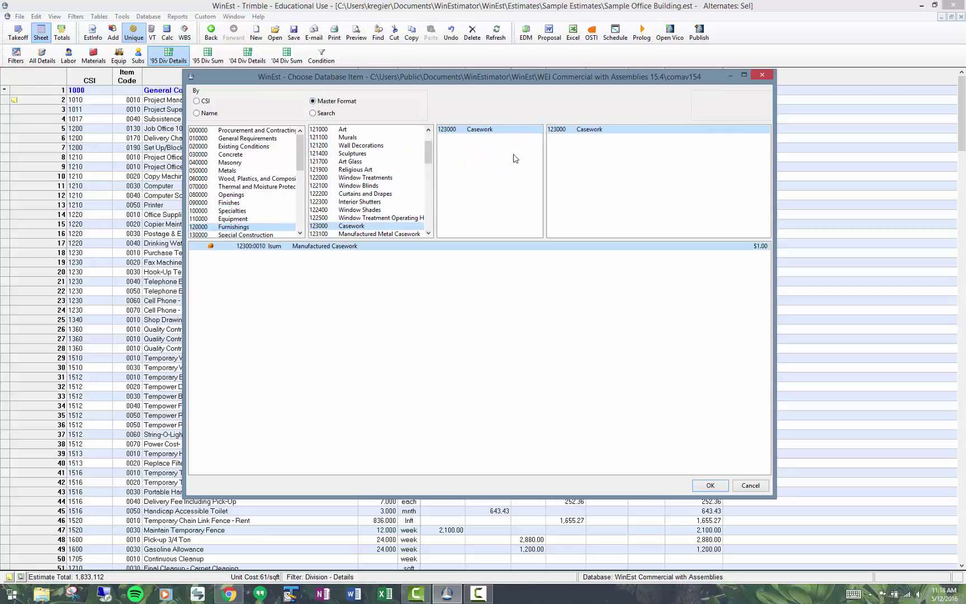
{"action": "left_click", "coordinate": [196, 102]}
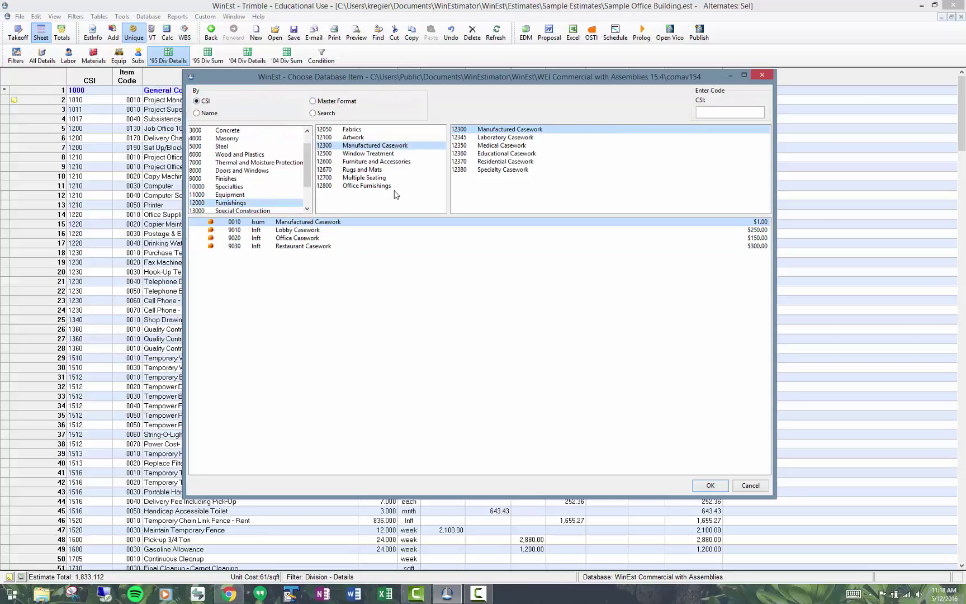
Name the unique item 'Custom Reception Center' with a material price of 100000
{"action": "left_click", "coordinate": [710, 486]}
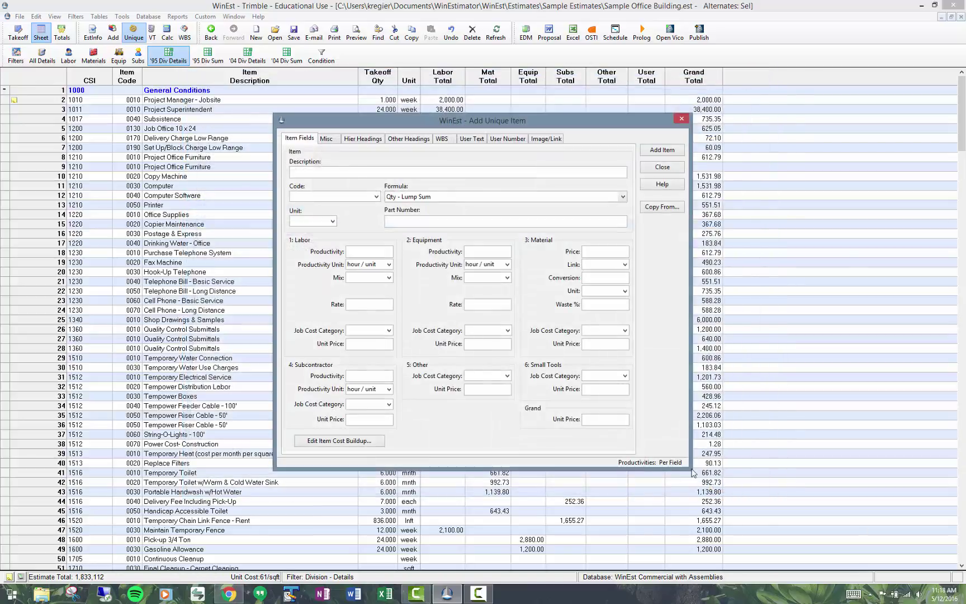
{"action": "left_click_drag", "start_coordinate": [372, 172], "coordinate": [287, 189]}
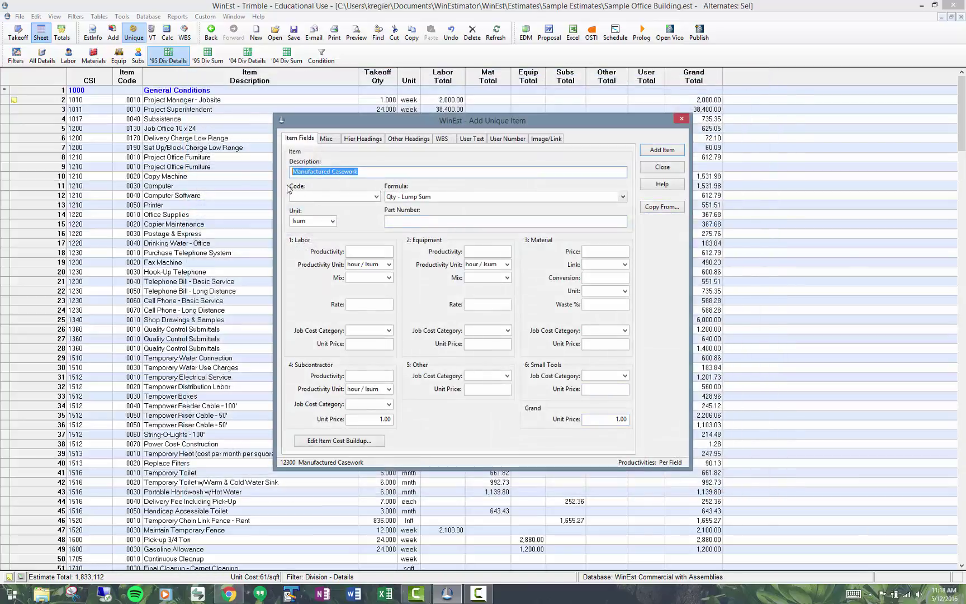
{"action": "type", "text": "Custom Reception Center"}
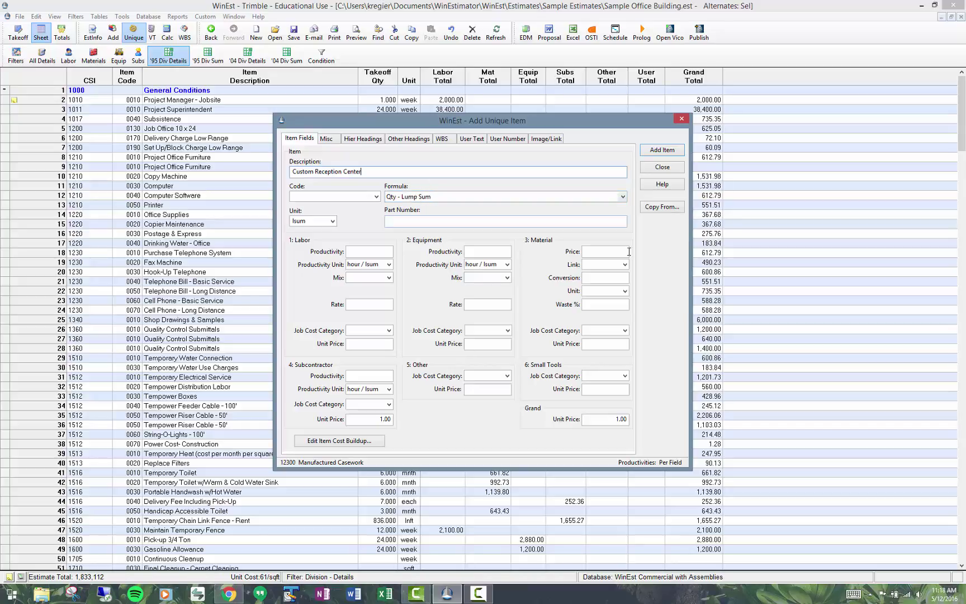
{"action": "left_click", "coordinate": [618, 252]}
{"action": "type", "text": "1"}
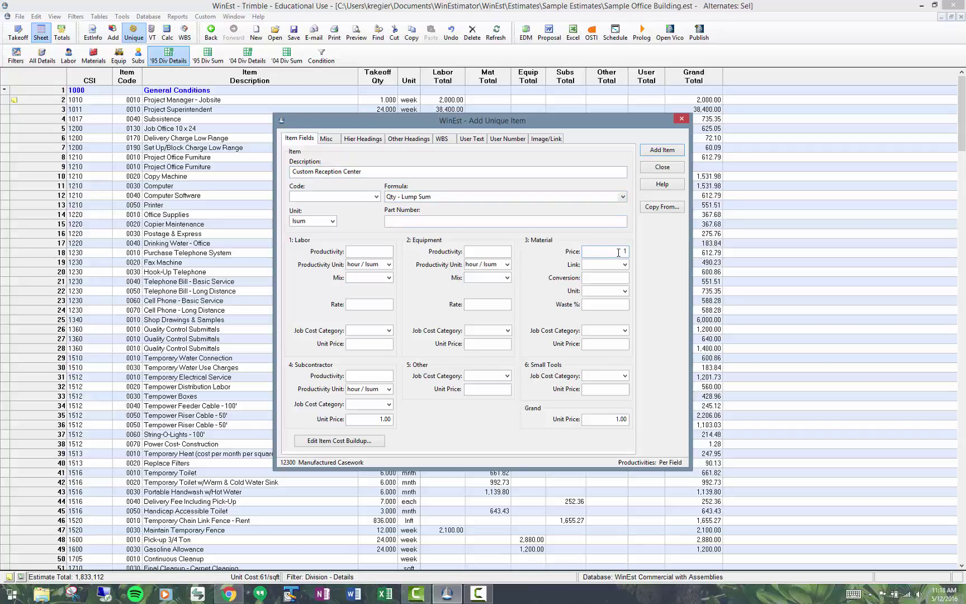
{"action": "type", "text": "000000"}
Add Custom Reception Center to the estimate with a takeoff quantity of 1
{"action": "left_click", "coordinate": [665, 150]}
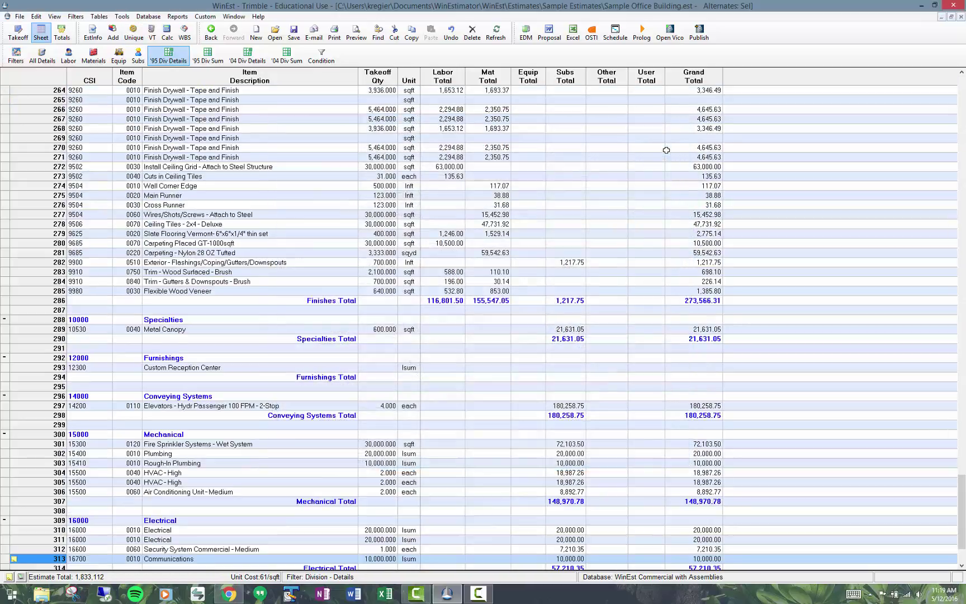
{"action": "left_click", "coordinate": [567, 329]}
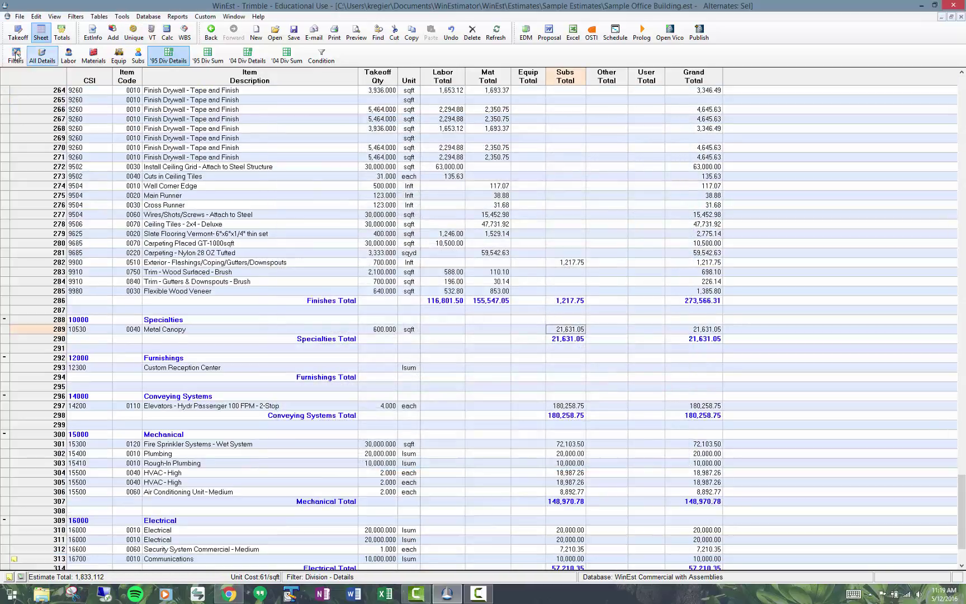
{"action": "left_click", "coordinate": [352, 358]}
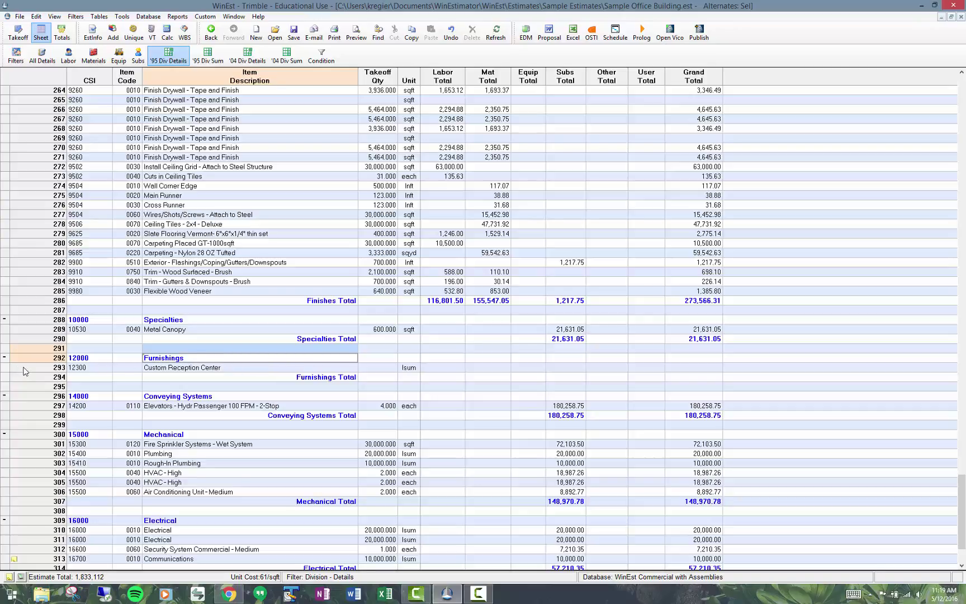
{"action": "left_click", "coordinate": [25, 369]}
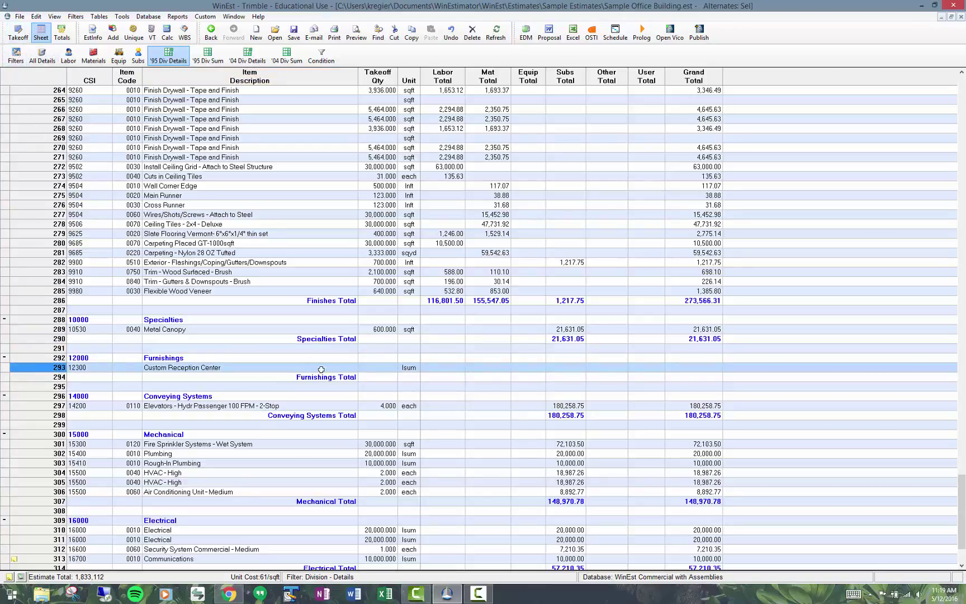
{"action": "left_click", "coordinate": [386, 369]}
{"action": "type", "text": "1"}
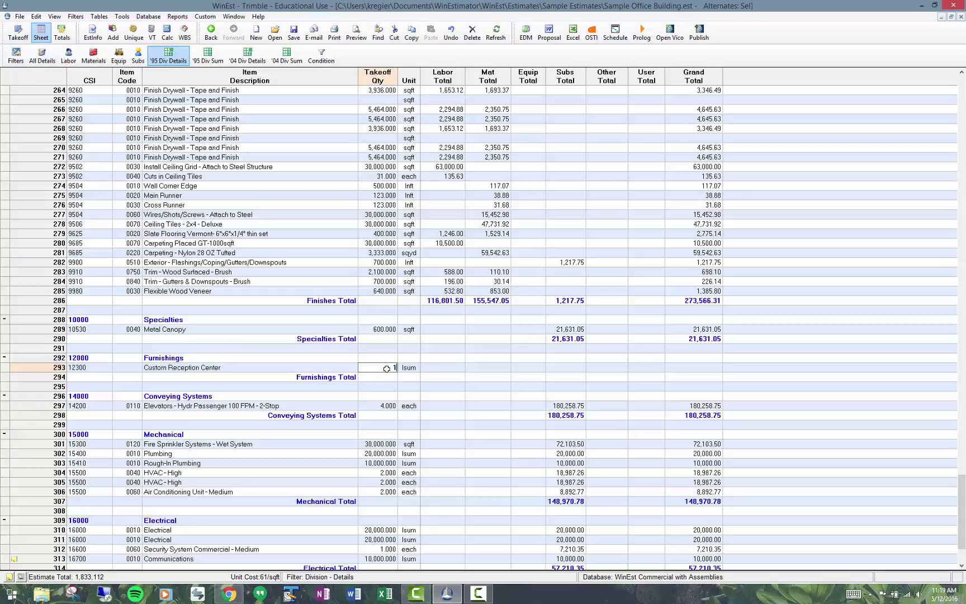
{"action": "key", "text": "Return"}
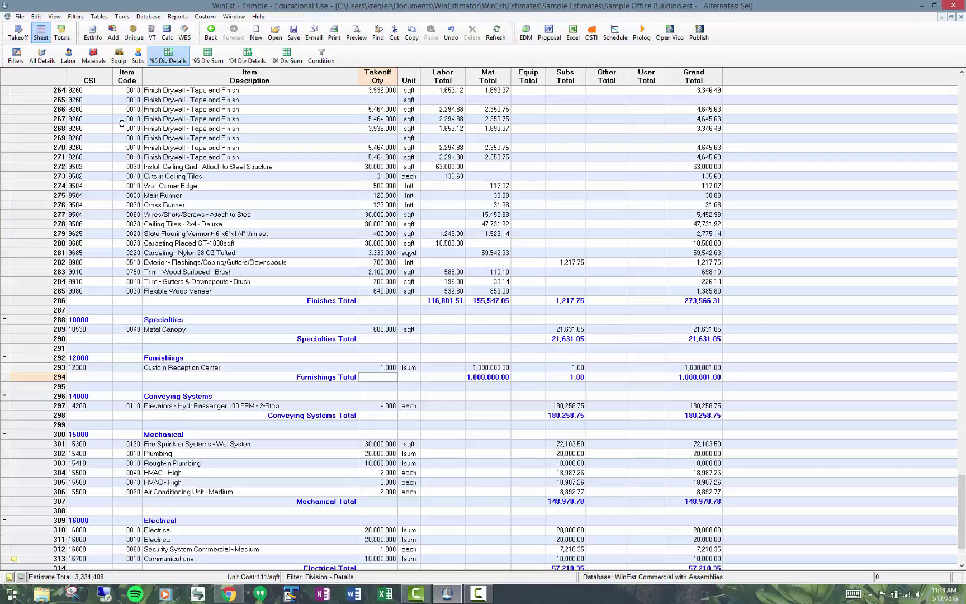
Insert an 'Item Is Unique' column before CSI and widen it to fit its label
{"action": "left_click", "coordinate": [91, 81]}
{"action": "right_click", "coordinate": [91, 81]}
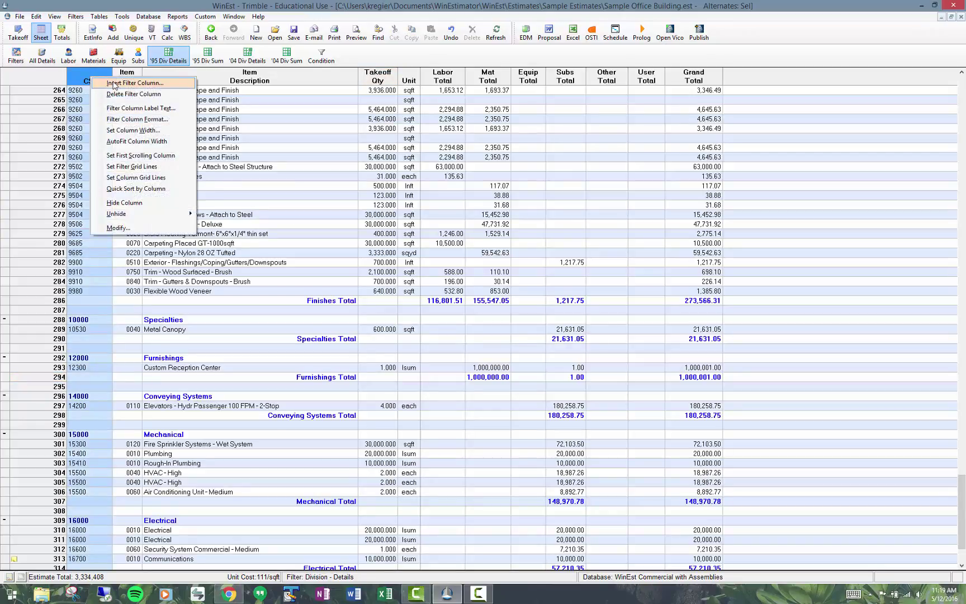
{"action": "left_click", "coordinate": [113, 83]}
{"action": "key", "text": "i"}
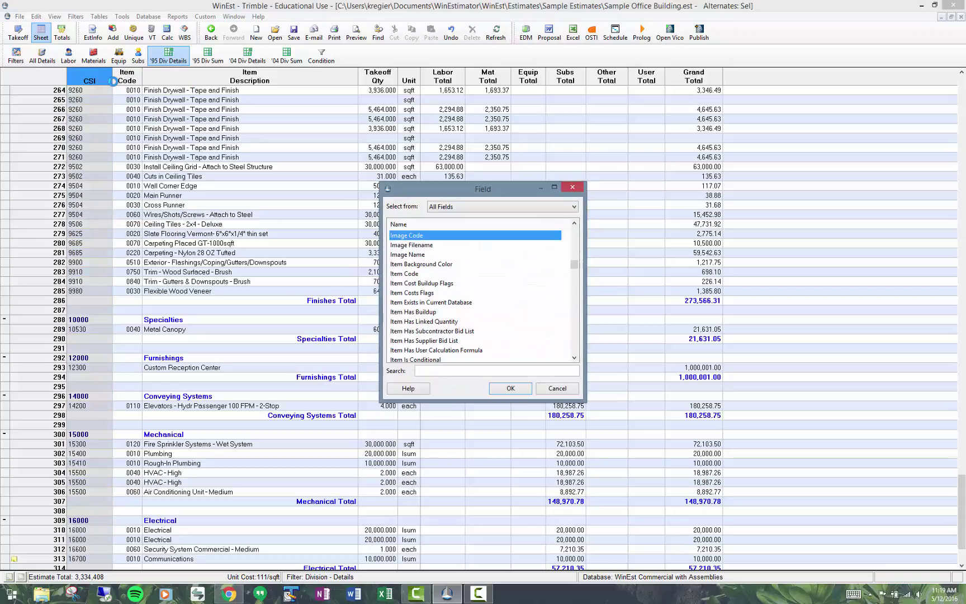
{"action": "left_click", "coordinate": [411, 311]}
{"action": "scroll", "coordinate": [440, 298], "scroll_direction": "down", "scroll_amount": 1}
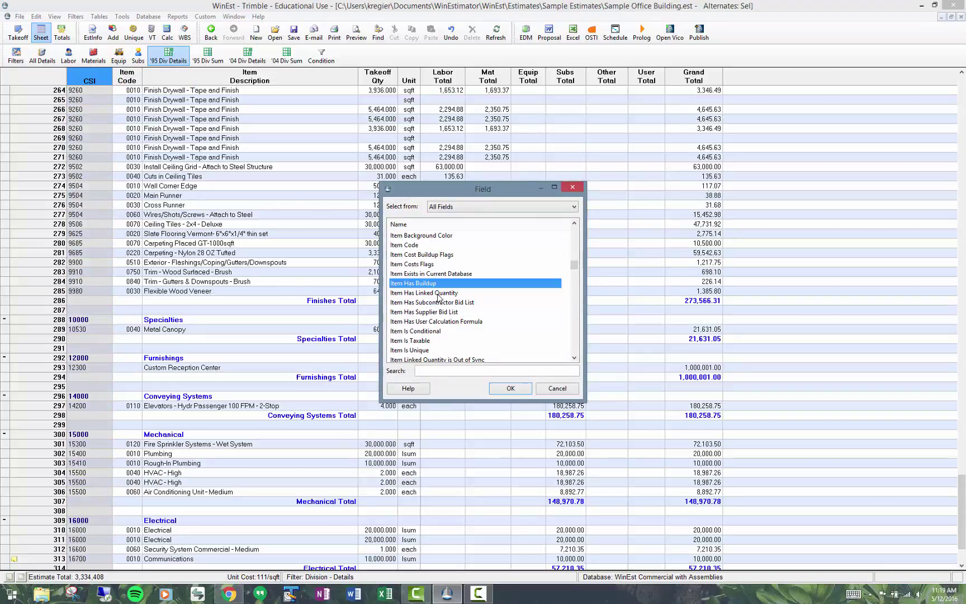
{"action": "double_click", "coordinate": [428, 350]}
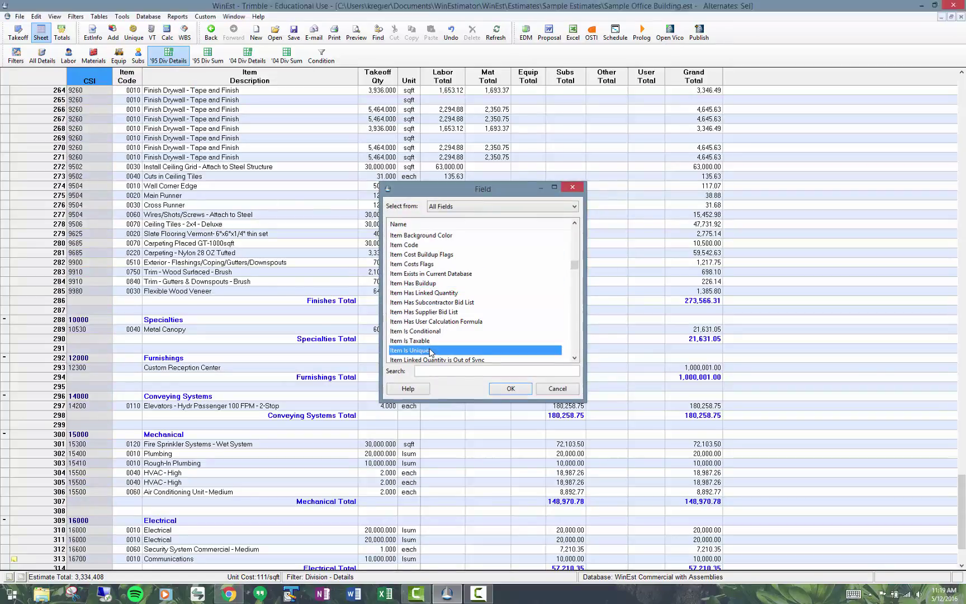
{"action": "left_click", "coordinate": [567, 290]}
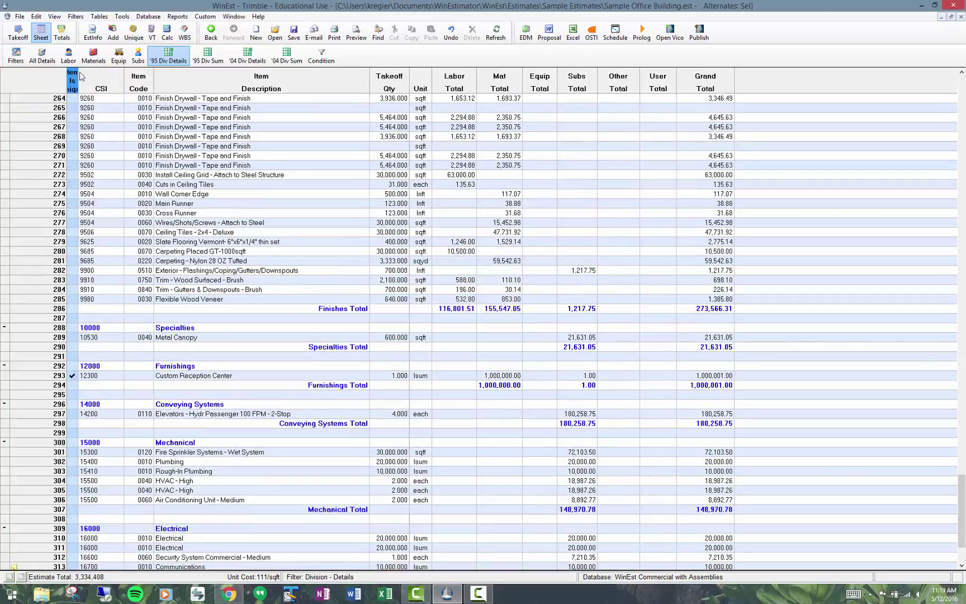
{"action": "left_click_drag", "start_coordinate": [79, 76], "coordinate": [97, 76]}
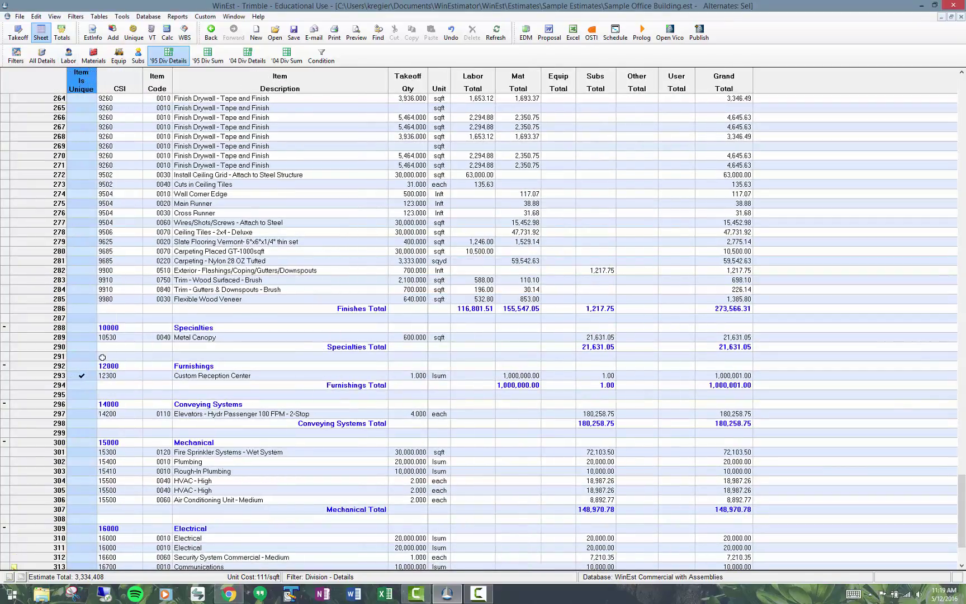
{"action": "left_click", "coordinate": [89, 375]}
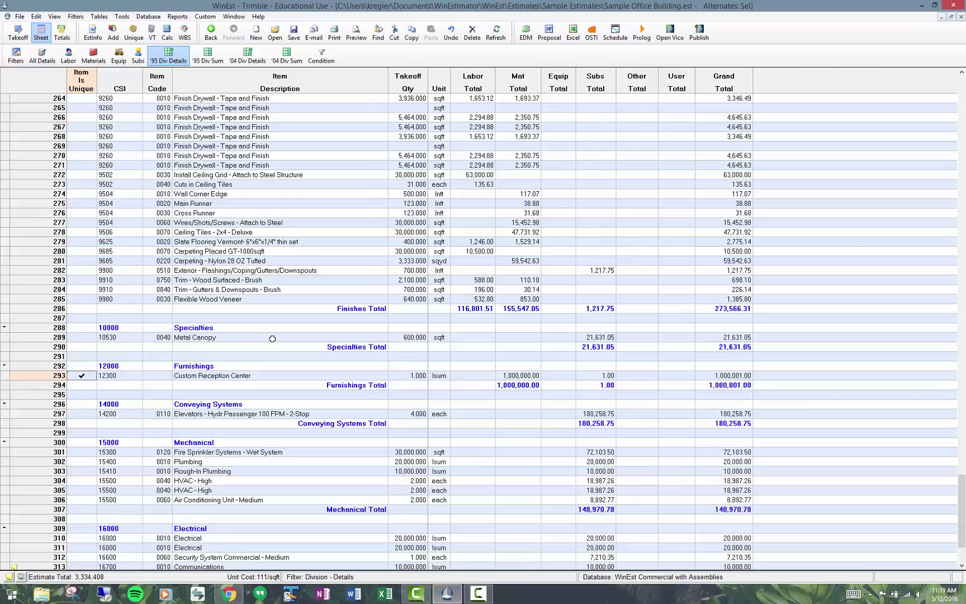